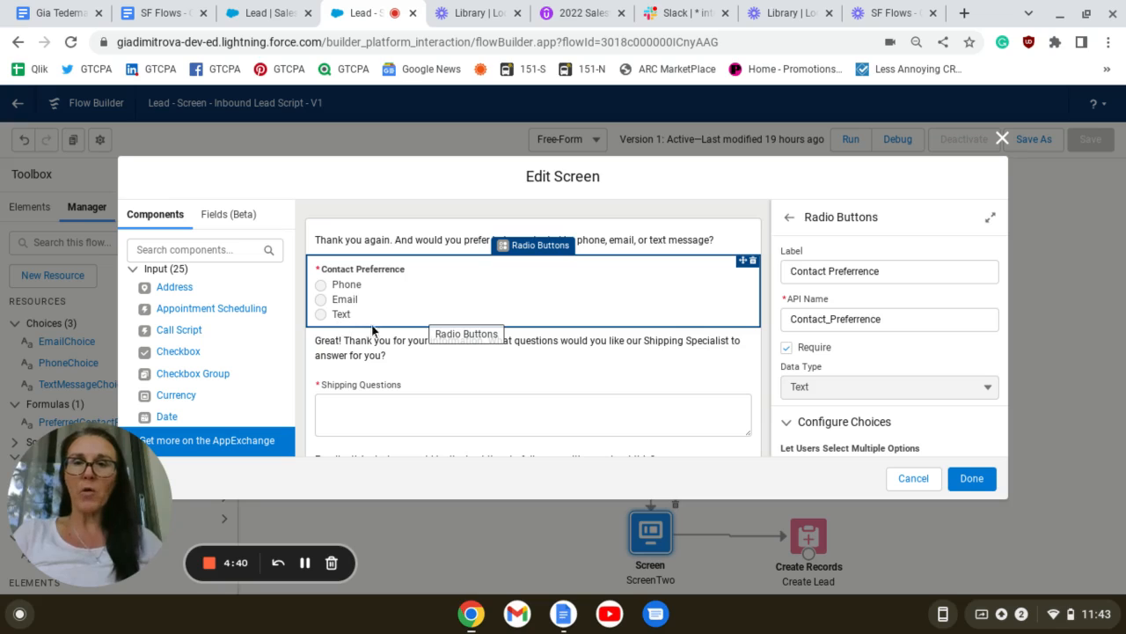
- Review the choice configuration and component visibility settings of the Contact Preferrence radio buttons
click(801, 431)
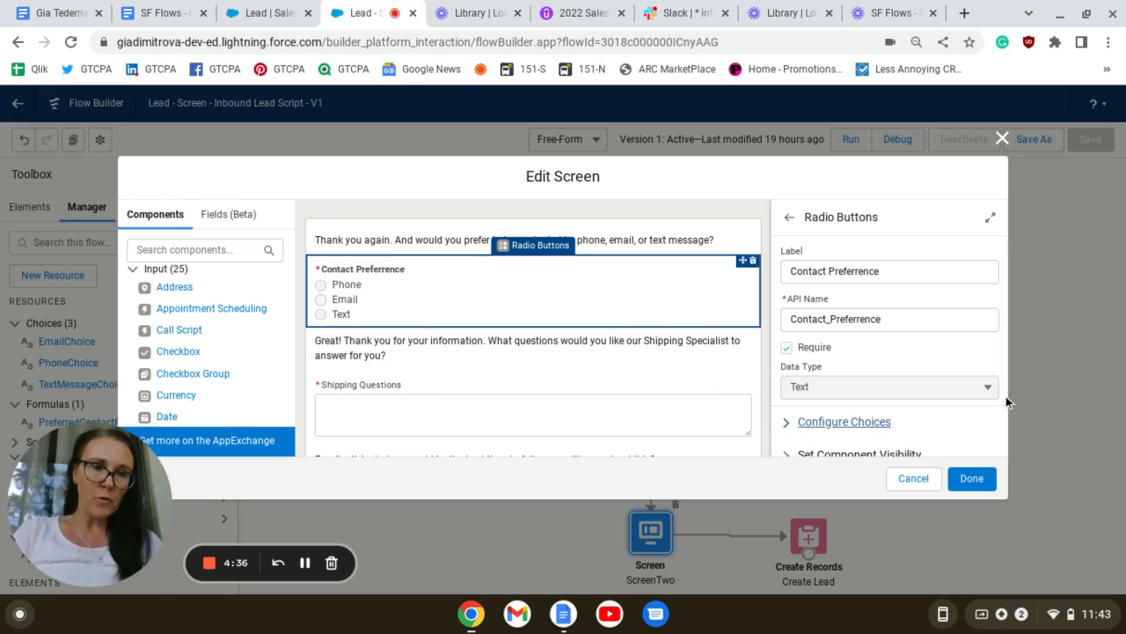
scroll(872, 415, down, 1)
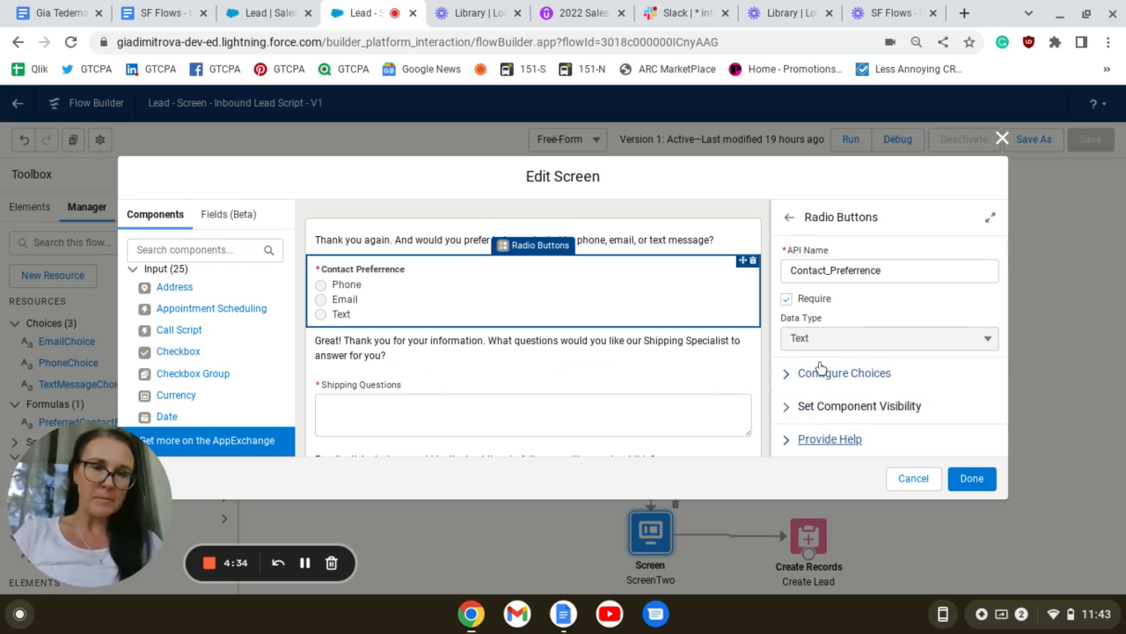
click(820, 370)
scroll(810, 433, down, 3)
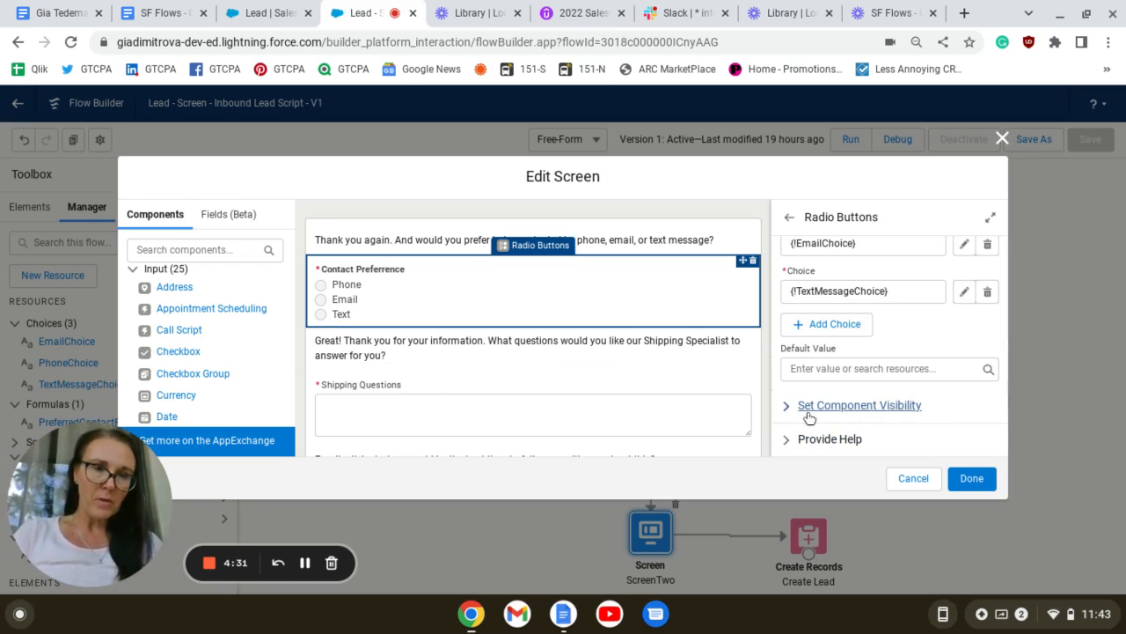
click(807, 410)
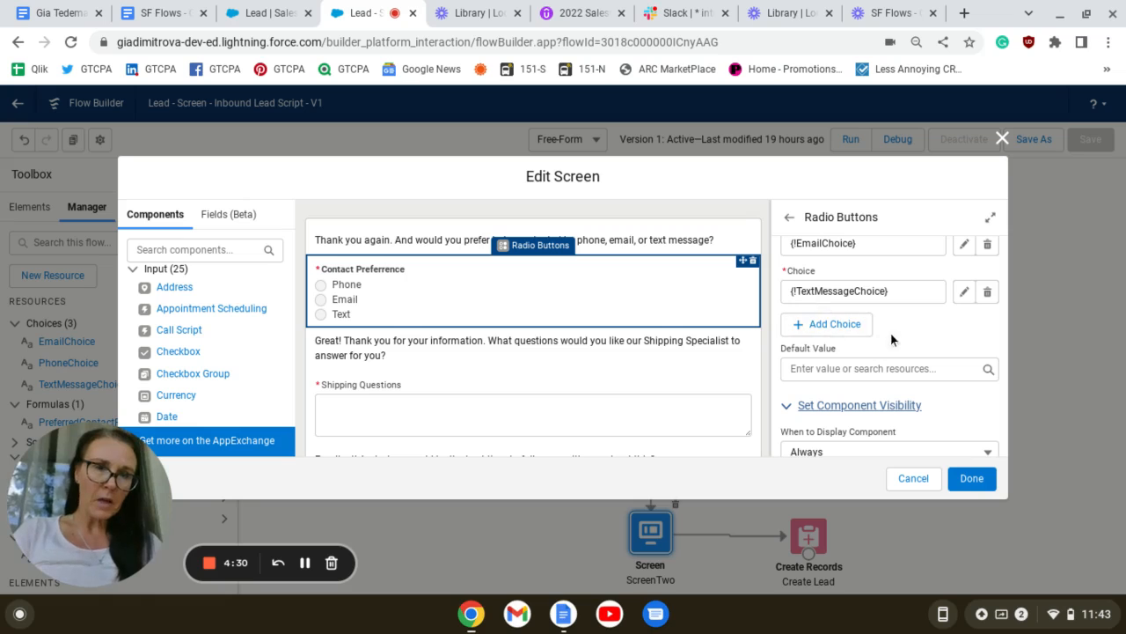
scroll(829, 337, up, 3)
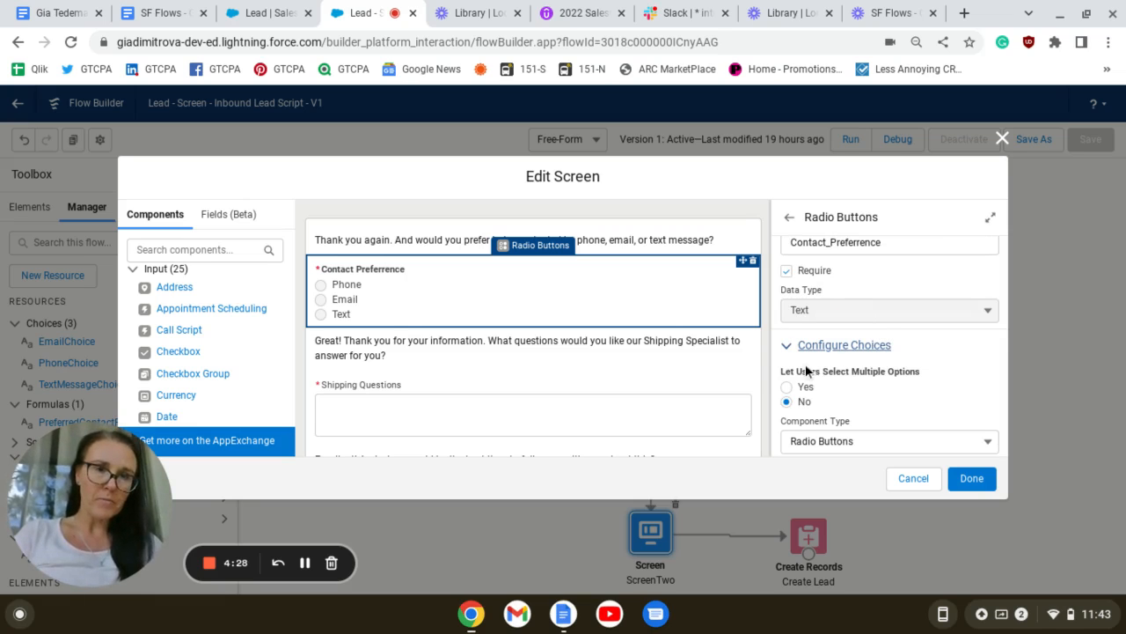
- Inspect the properties of the shipping question prompt and the Shipping Questions long text area
click(395, 349)
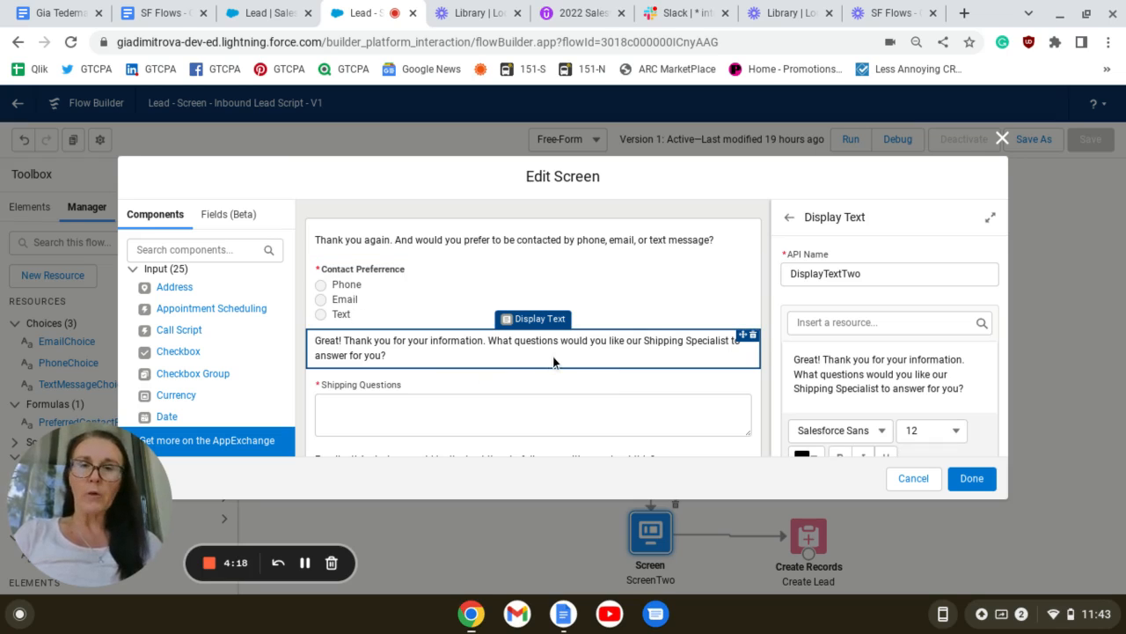
click(392, 412)
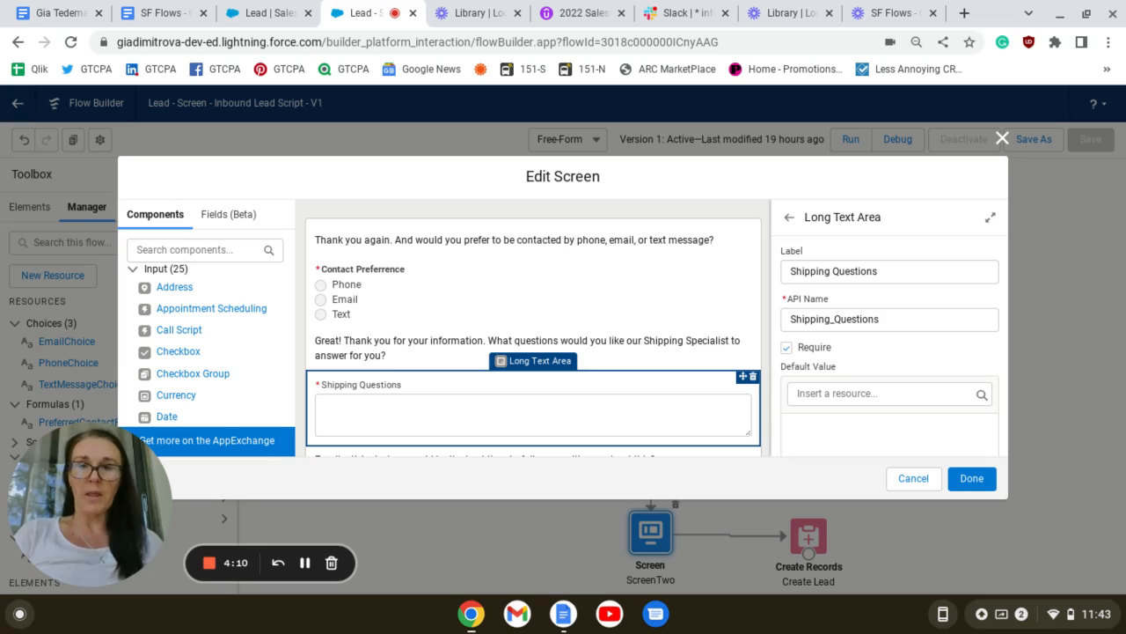
click(765, 401)
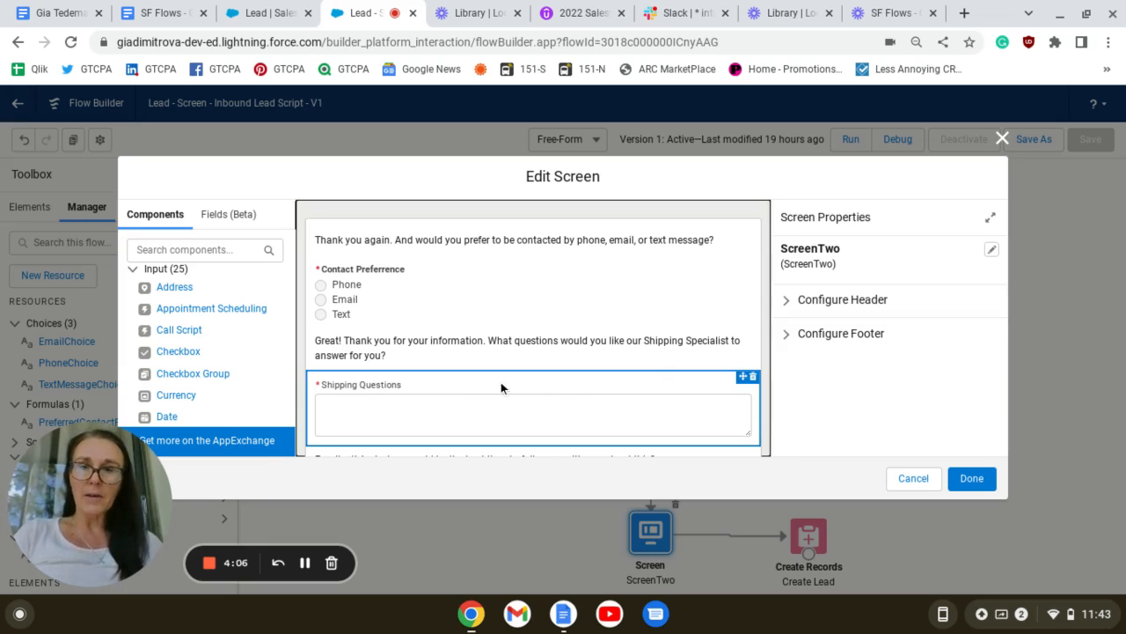
click(363, 392)
scroll(370, 405, down, 2)
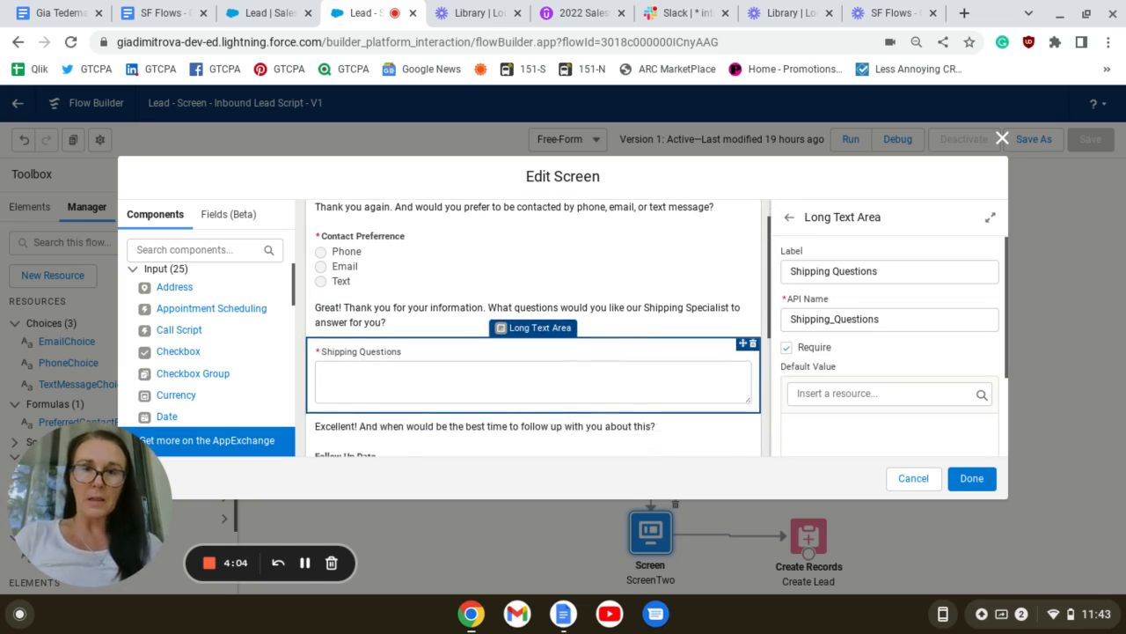
scroll(387, 428, down, 3)
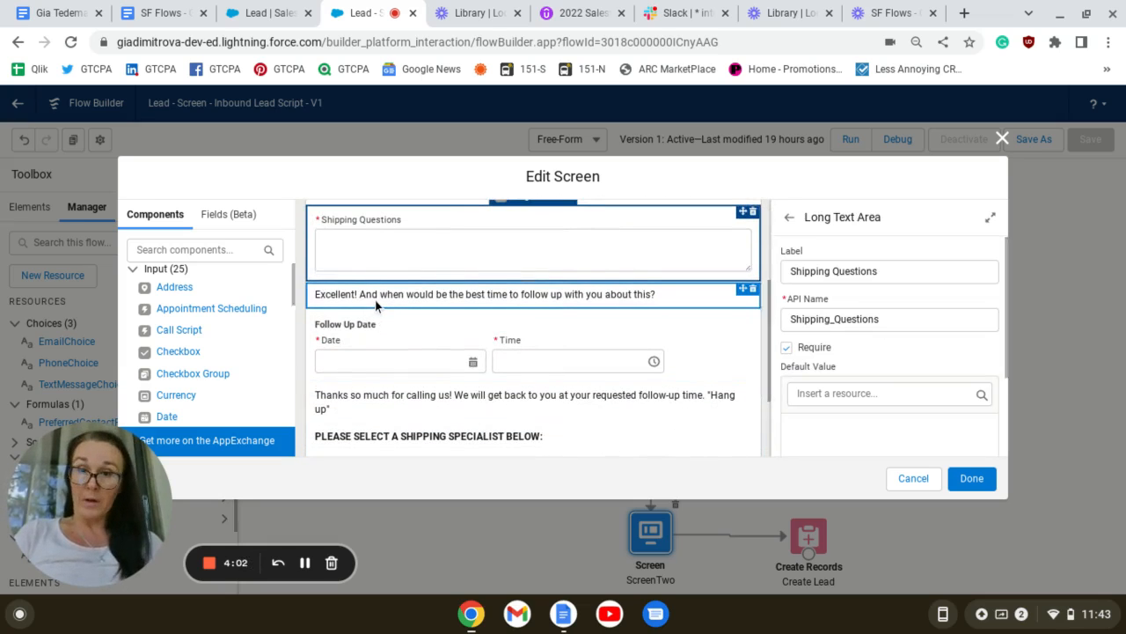
- Inspect the properties of the follow-up time prompt, the Follow Up Date field and the closing thank-you text
click(377, 300)
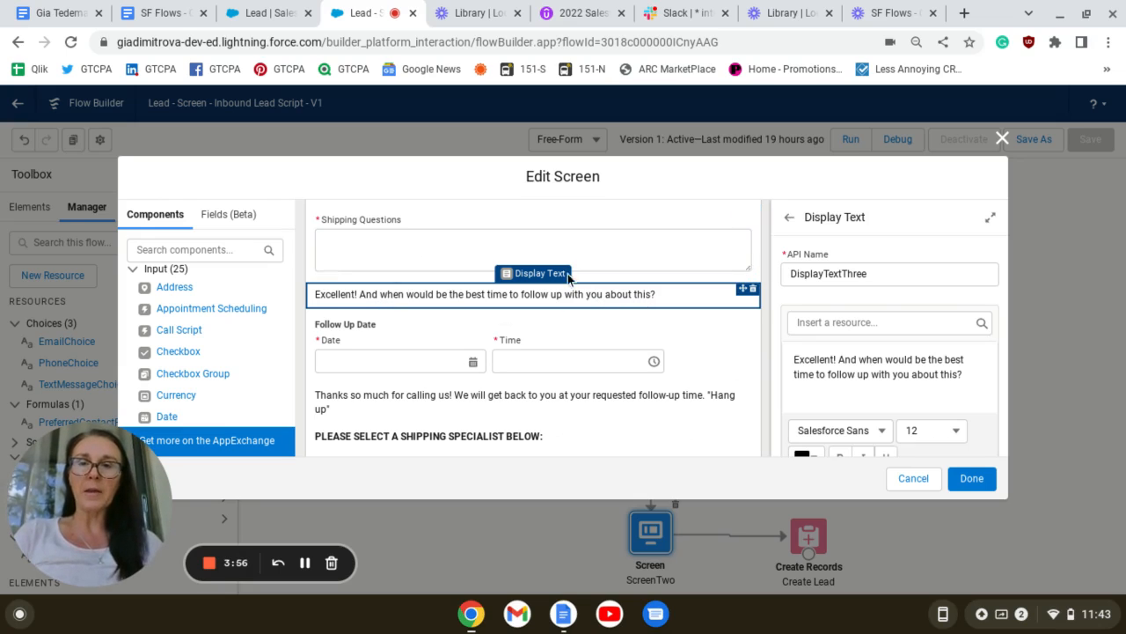
click(375, 351)
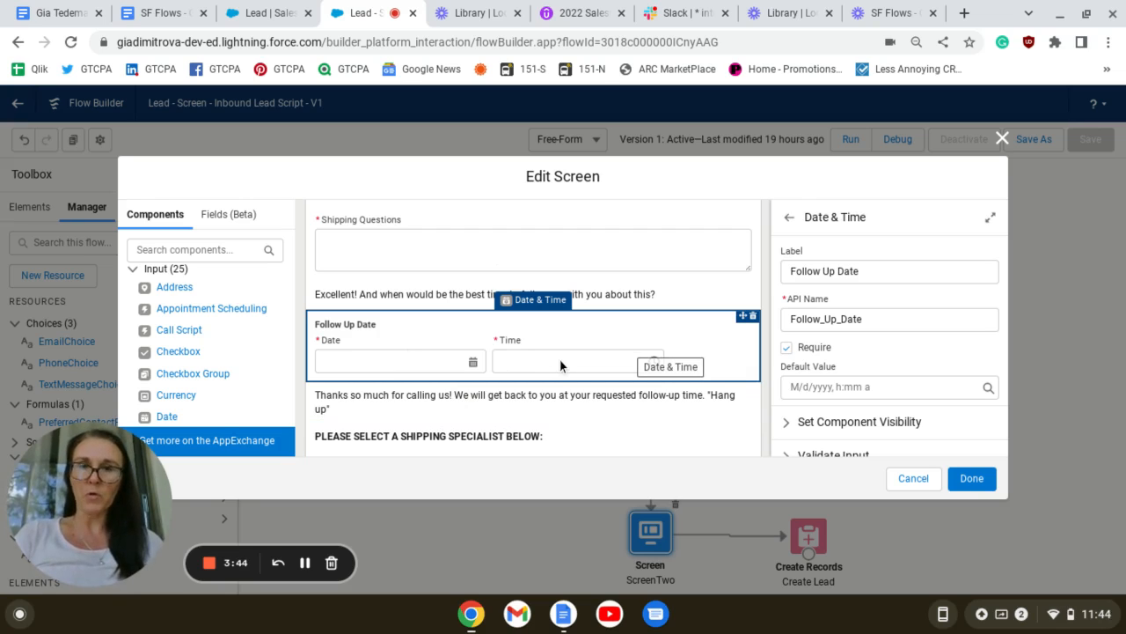
click(413, 396)
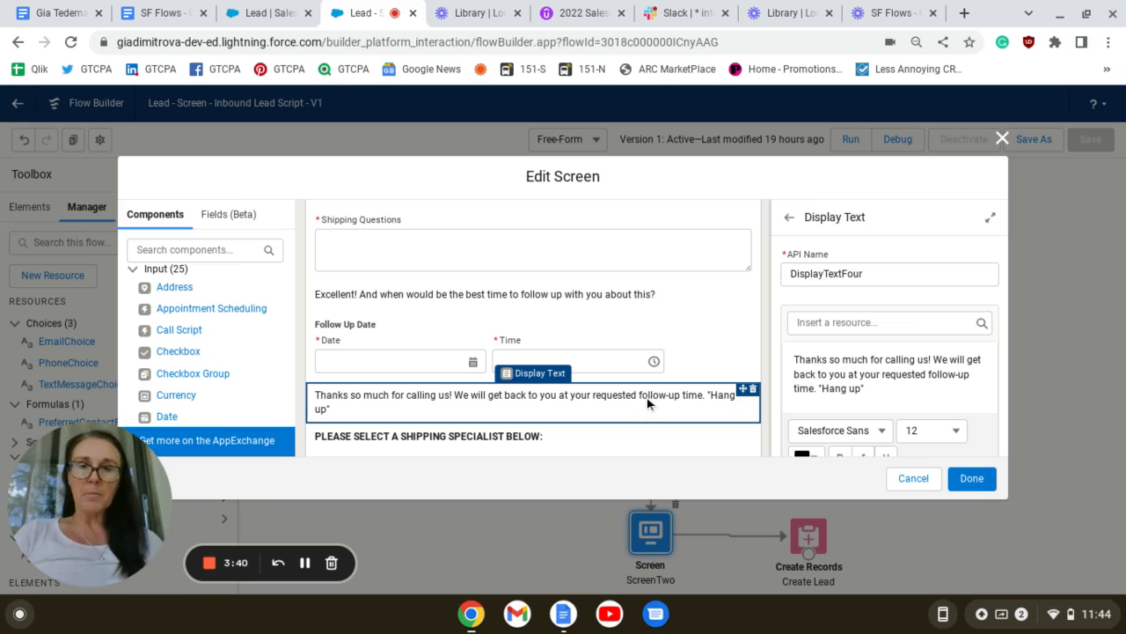
- Inspect the shipping specialist prompt and the Shipping Specialist lookup, and close the screen editor
click(588, 435)
scroll(528, 369, down, 2)
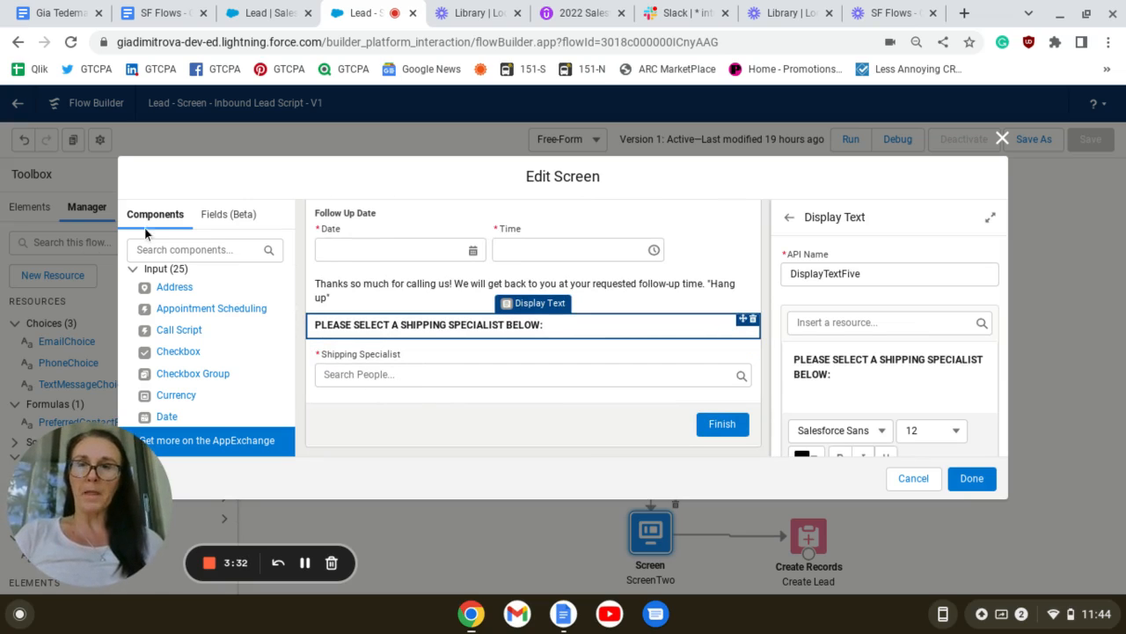
click(409, 365)
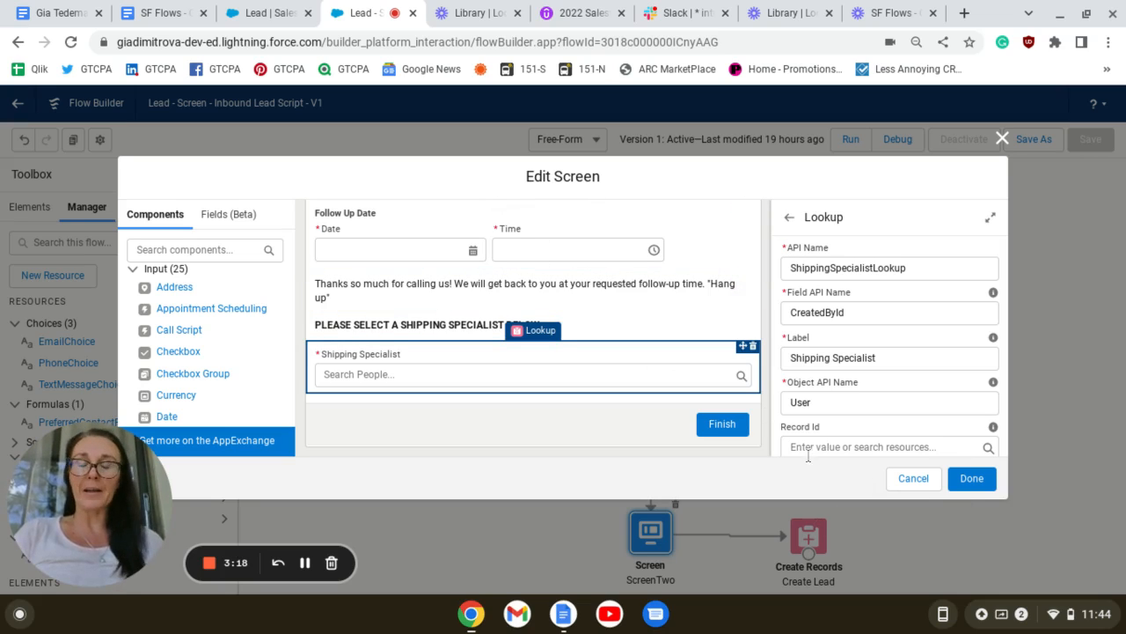
click(973, 480)
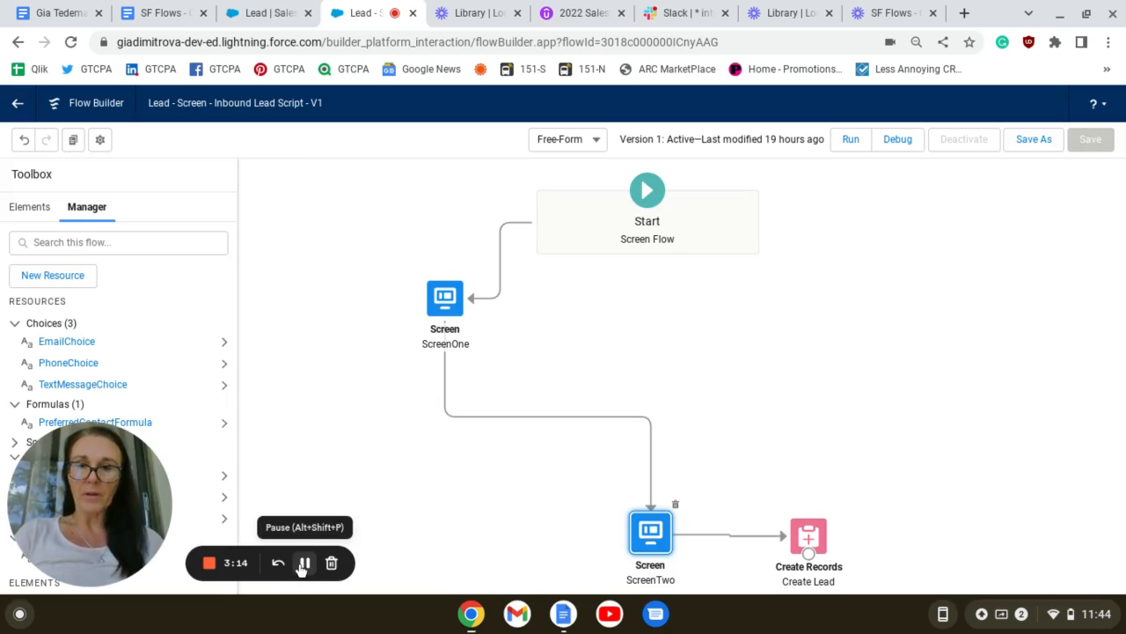
click(304, 562)
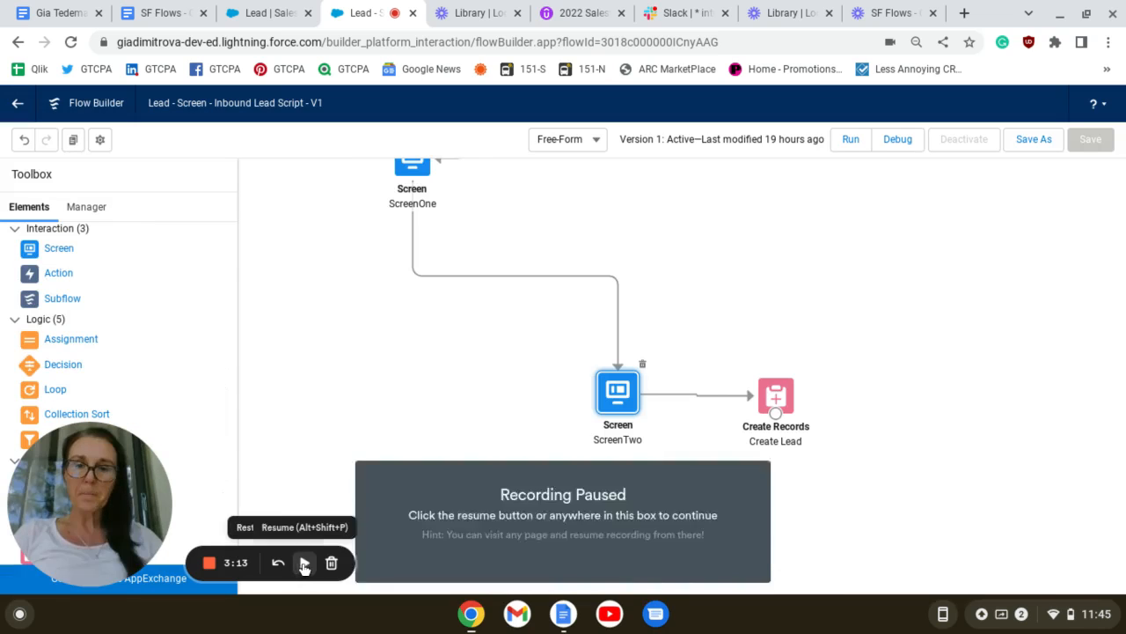
click(304, 562)
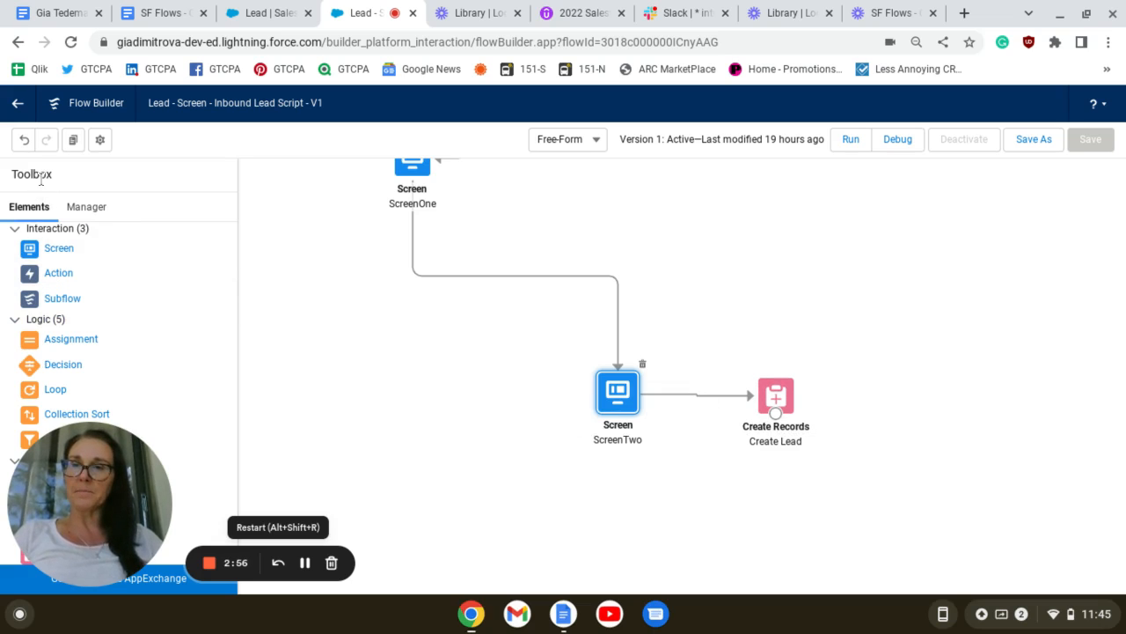
- Open the Create Lead element, examine its record options and Lead field value mappings, and close it
double_click(780, 401)
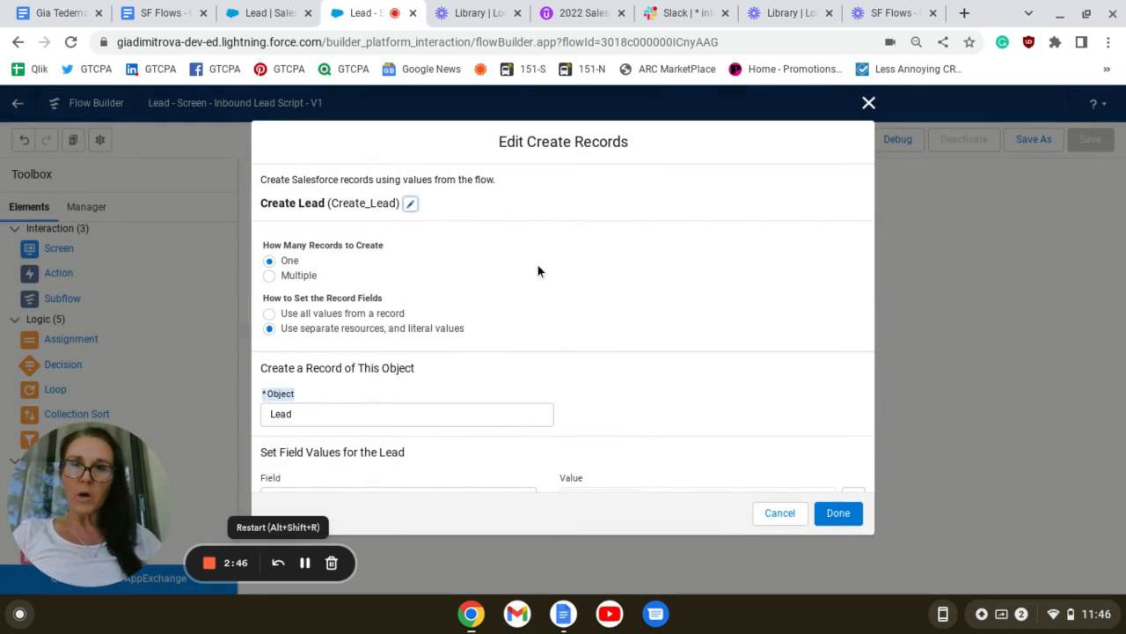
click(388, 384)
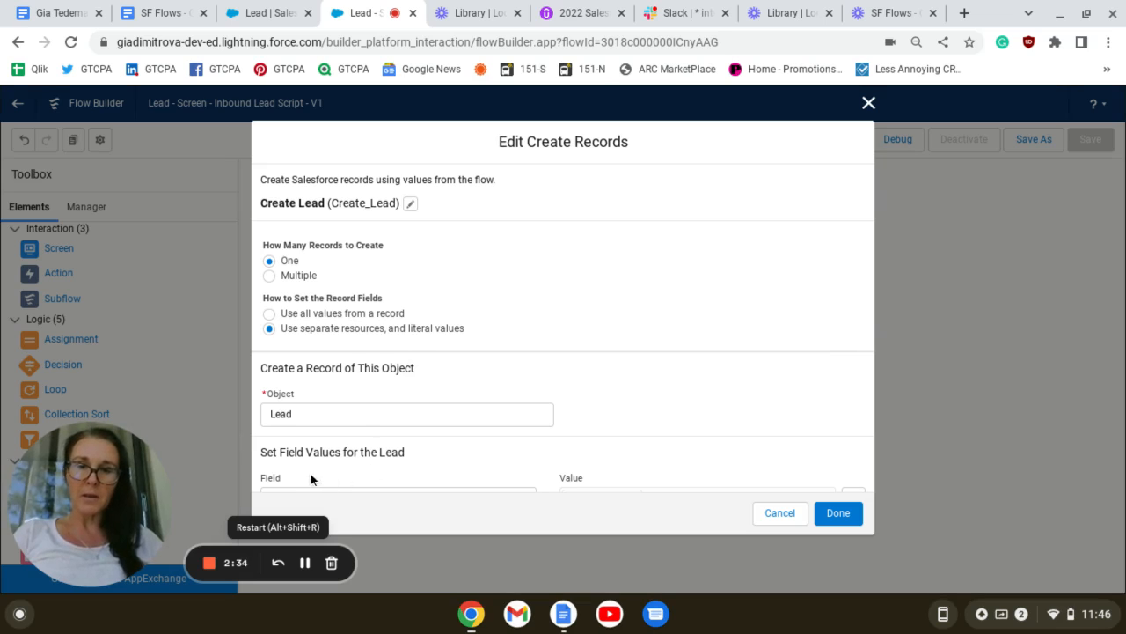
click(304, 561)
click(332, 375)
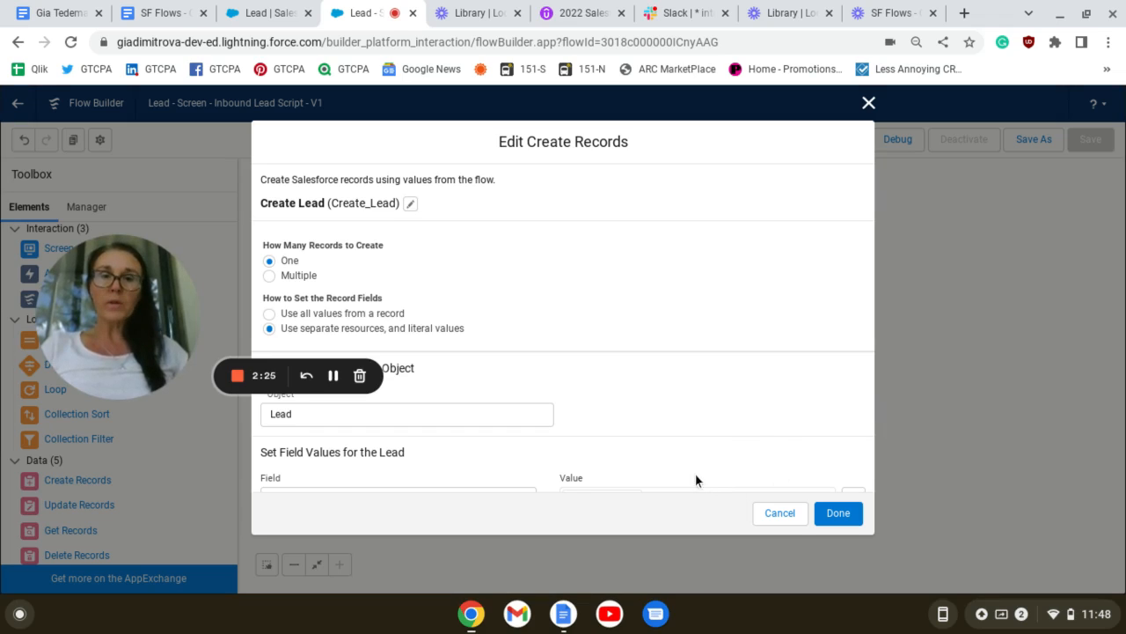
click(513, 491)
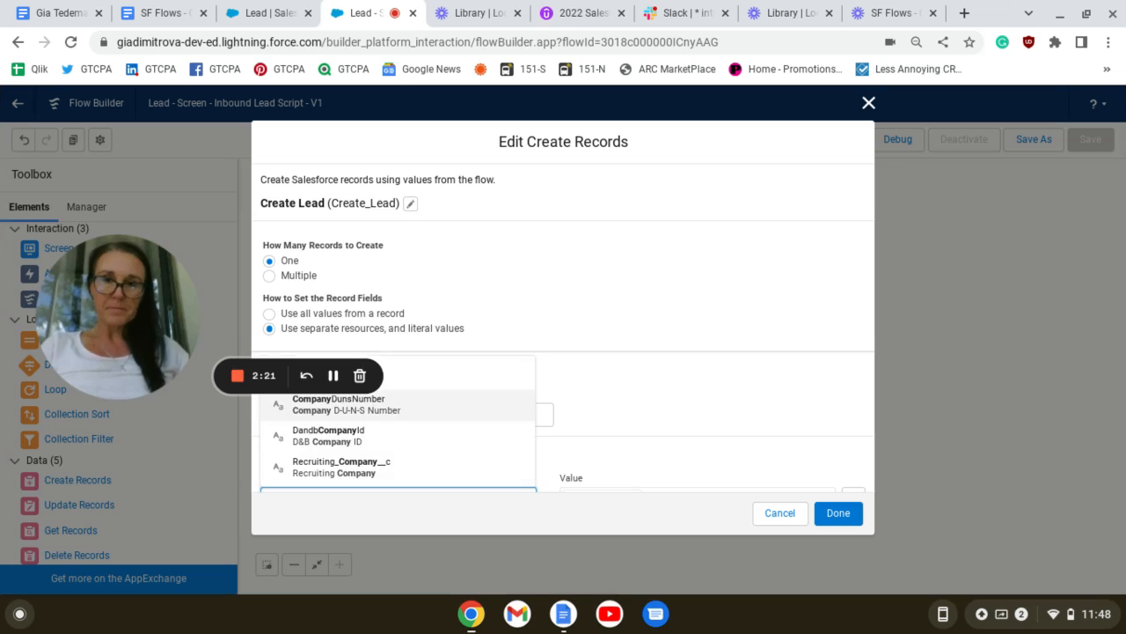
click(335, 379)
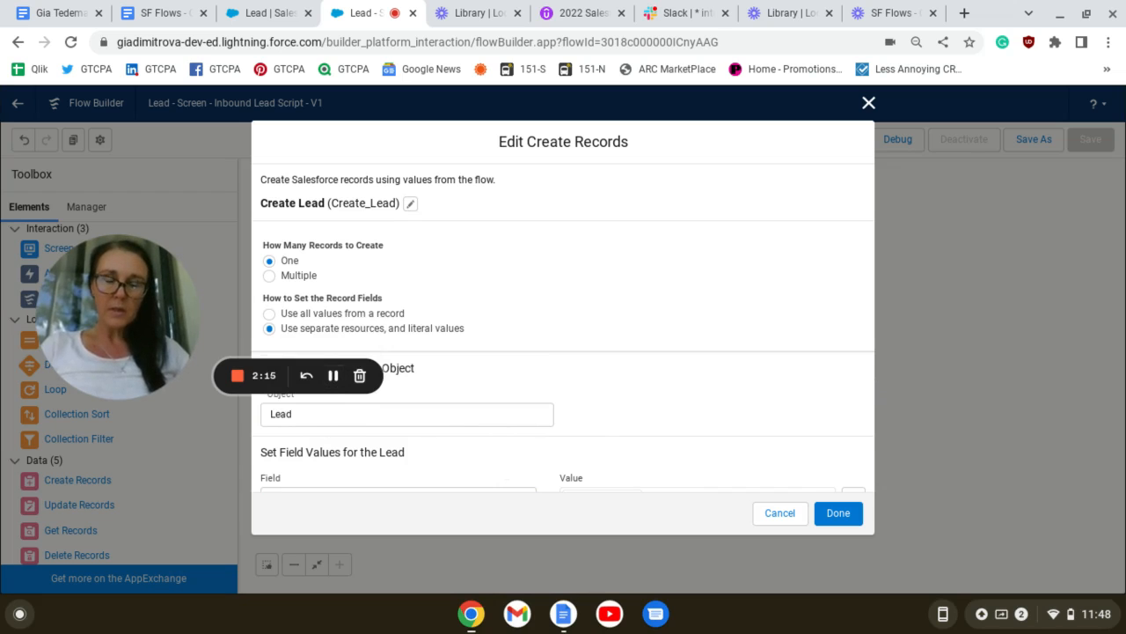
click(334, 376)
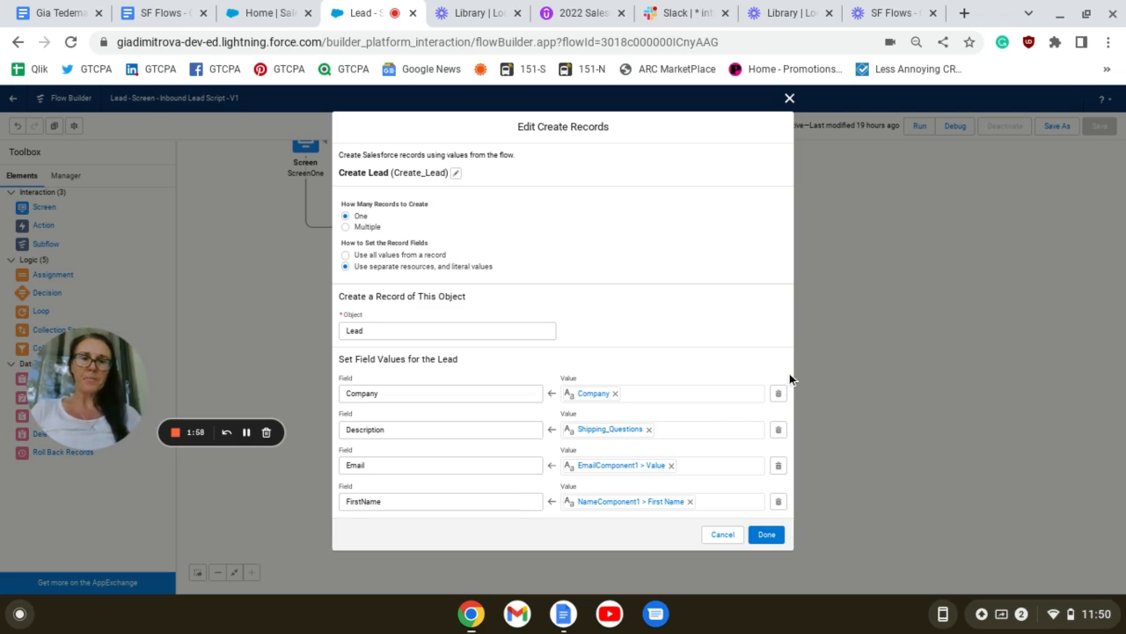
click(767, 537)
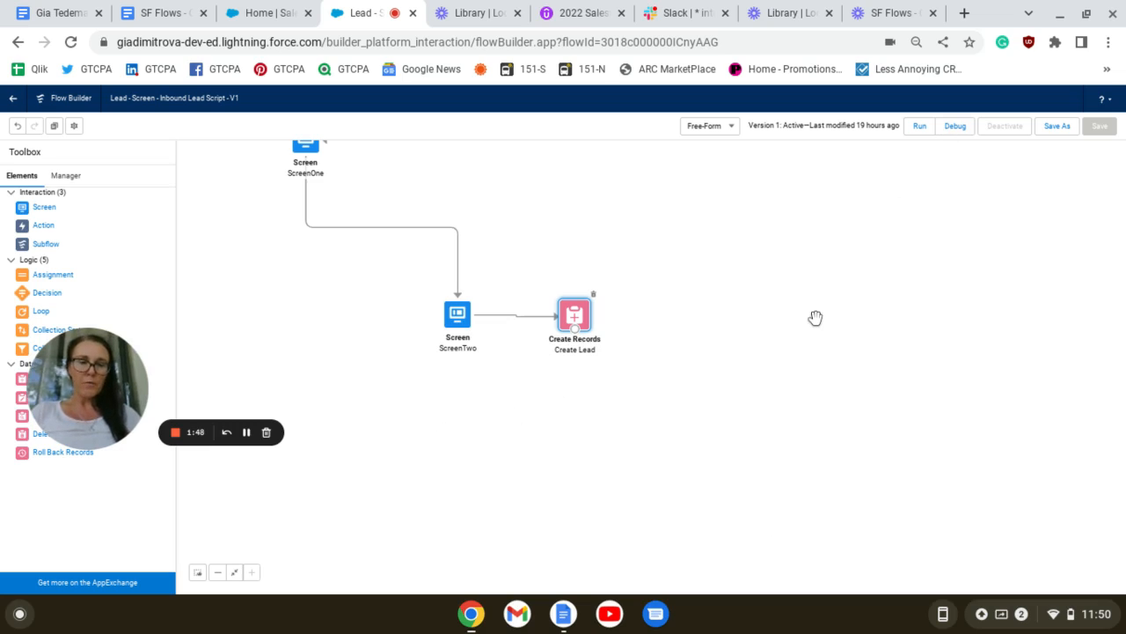
key(ctrl+plus)
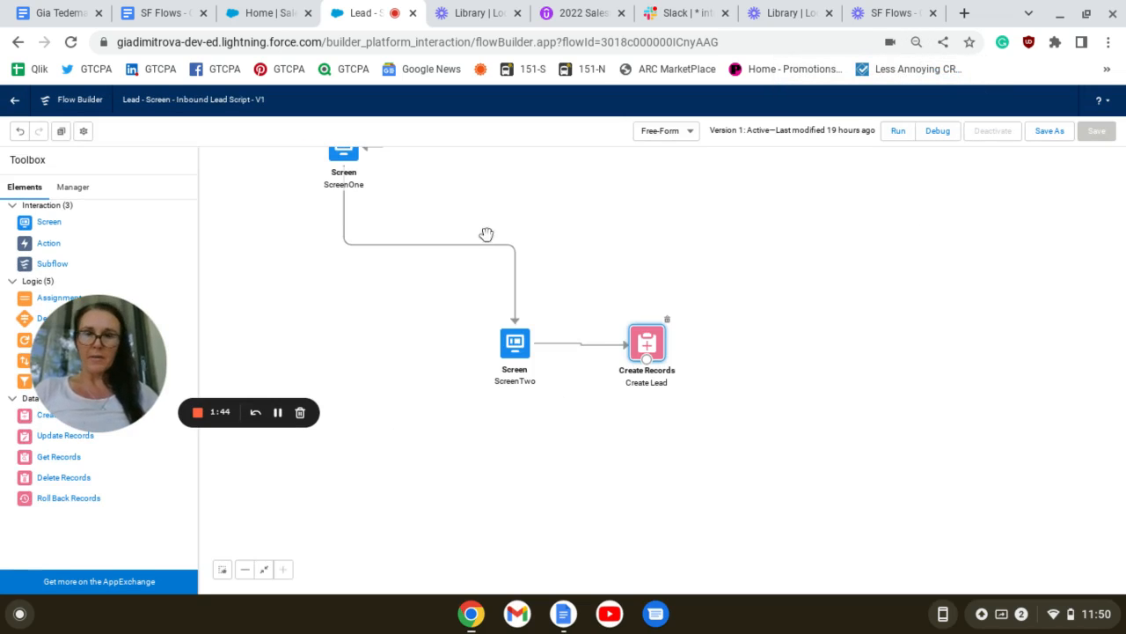
click(278, 412)
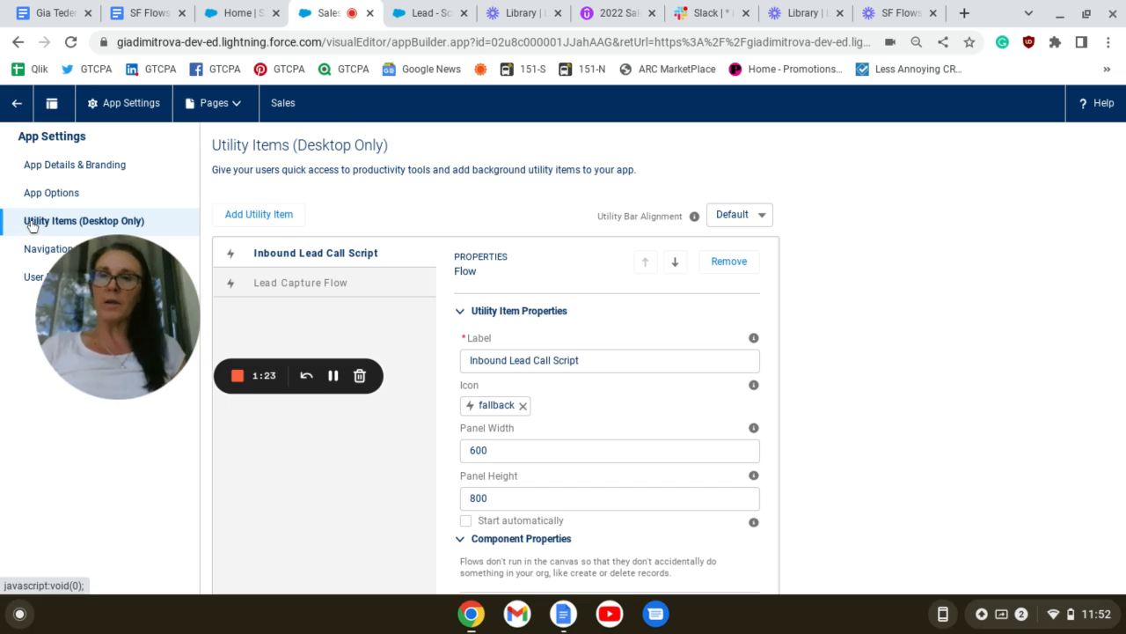
- Return to the Sales home page and open the Inbound Lead Call Script utility
click(236, 12)
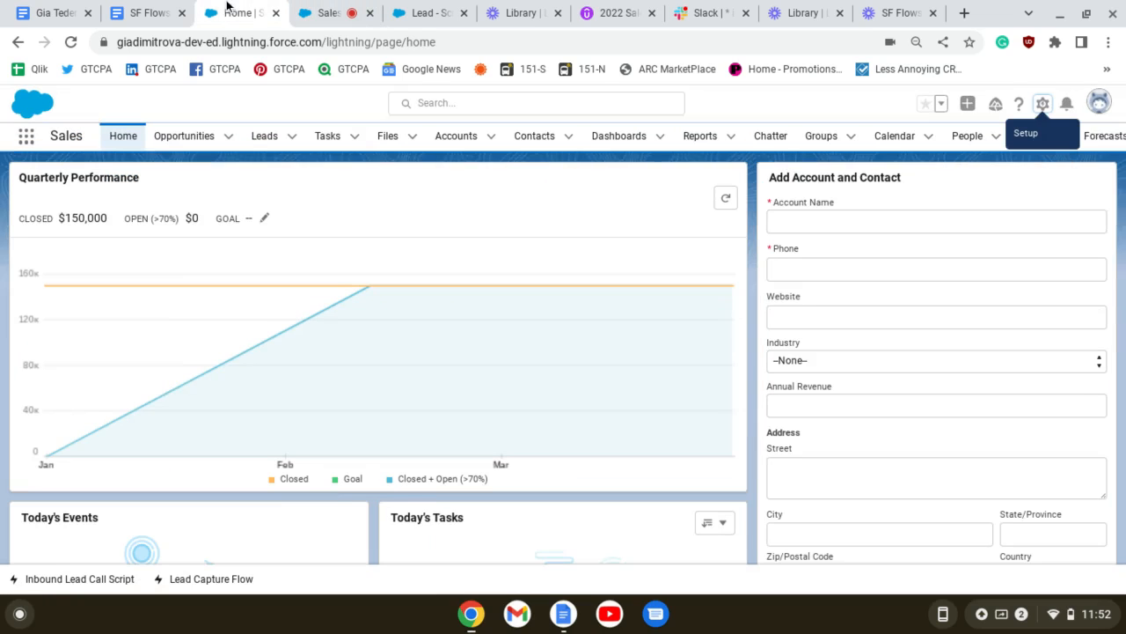
click(69, 578)
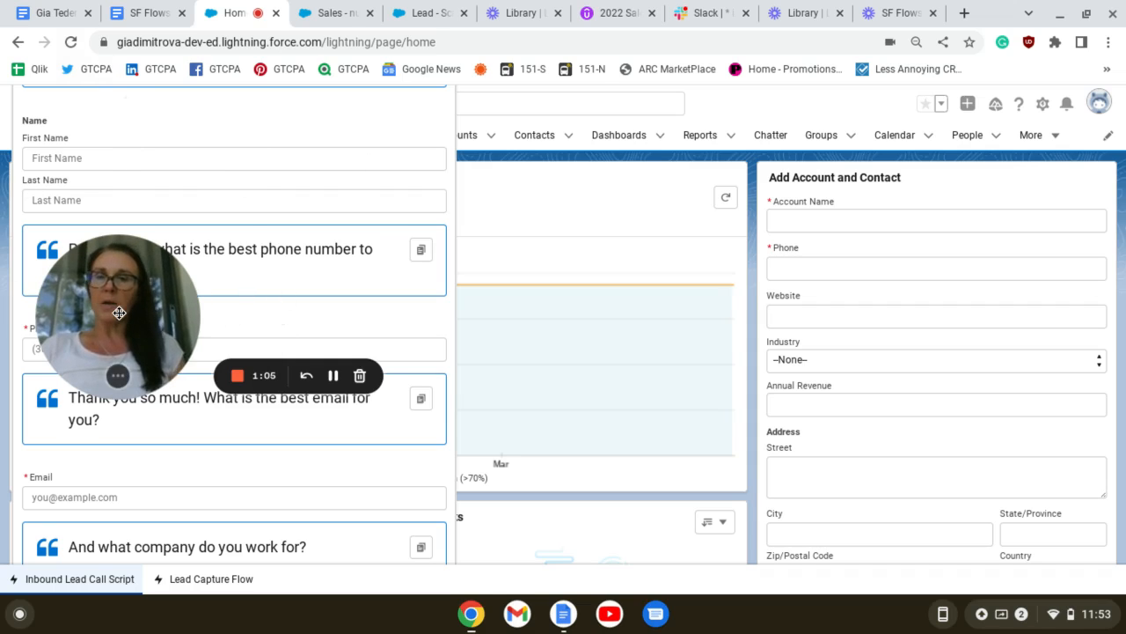
mouse_move(119, 313)
drag(118, 313, 570, 268)
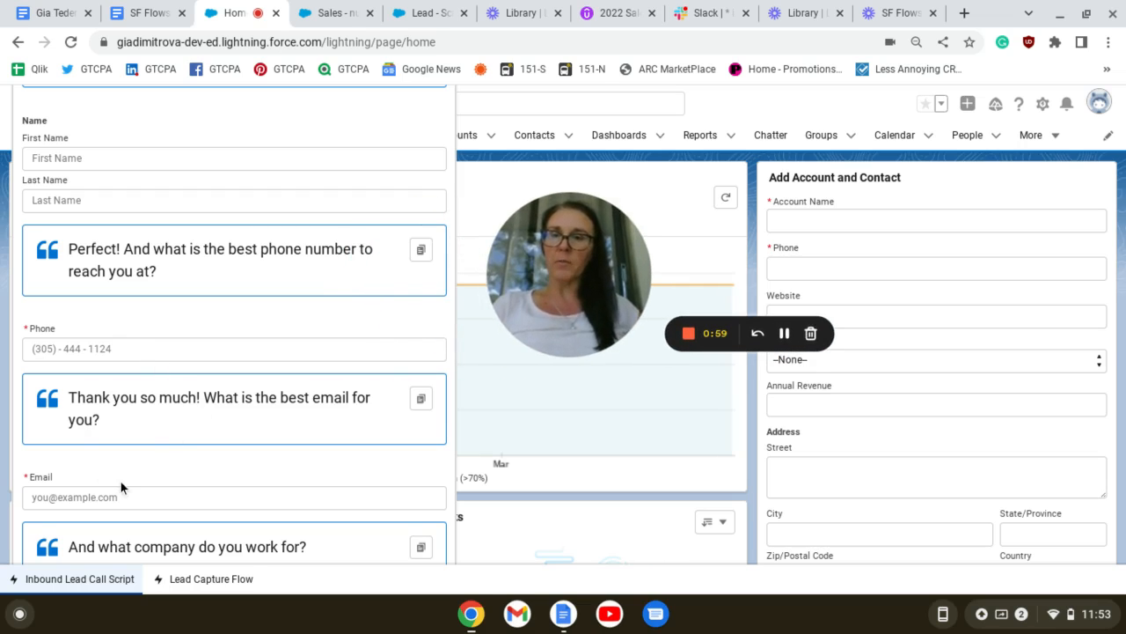
scroll(120, 479, down, 1)
key(ctrl+minus)
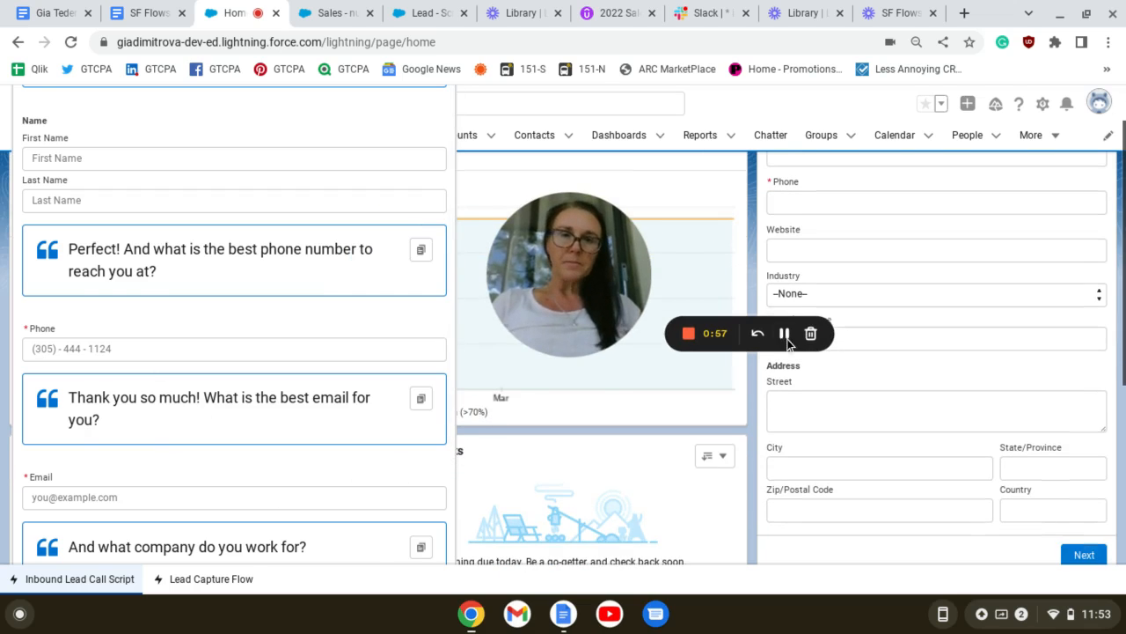
- Submit the script's first screen with the caller's name, phone, email and company filled in
click(784, 332)
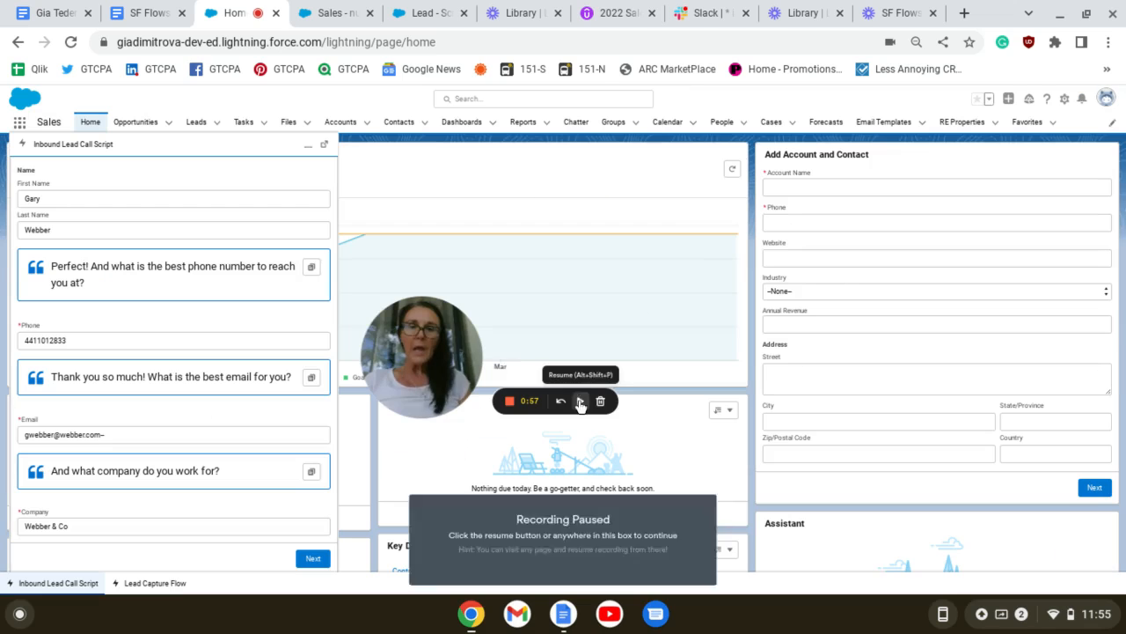
click(580, 401)
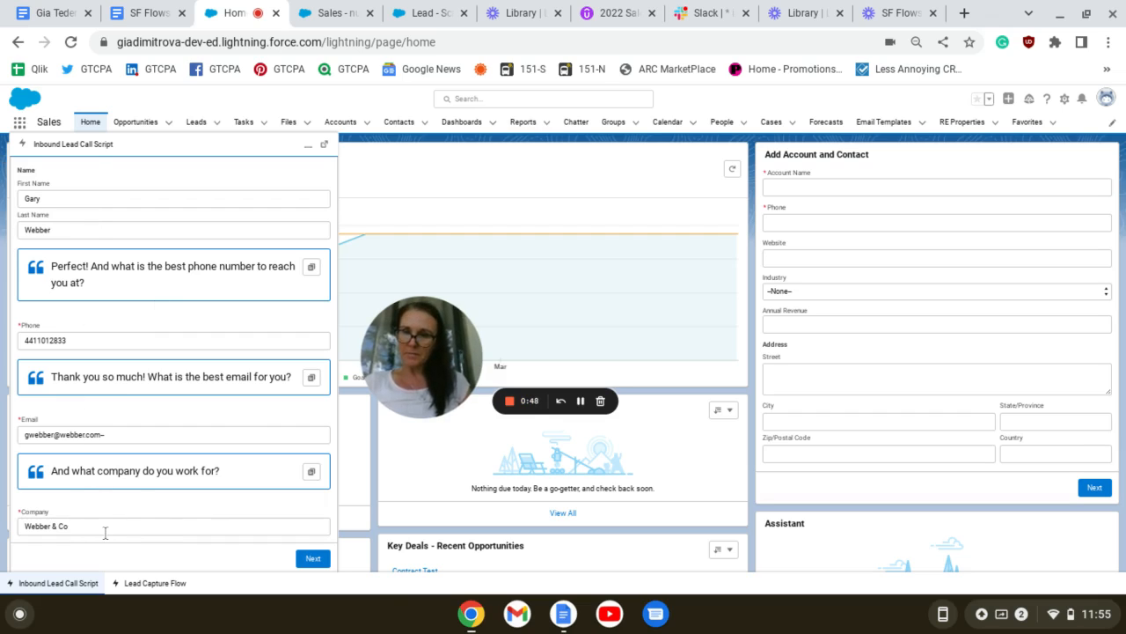
click(312, 559)
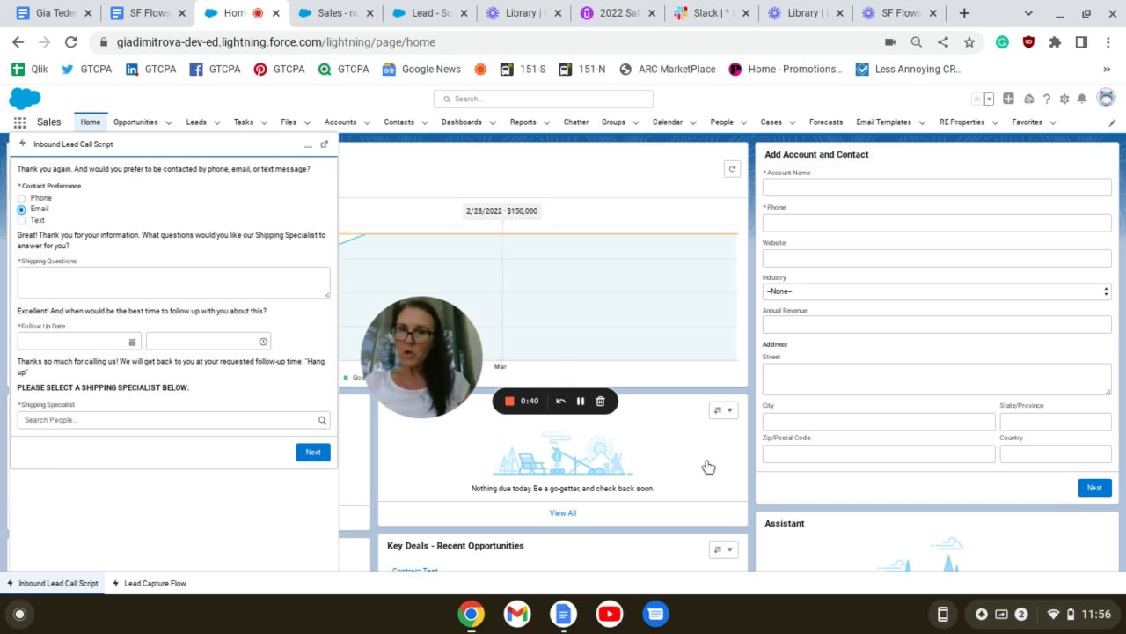
- Submit the second script screen with Email preference, the container shipping cost question, follow-up on Sep 22, 2022 at 8:56 AM and a shipping specialist
click(579, 400)
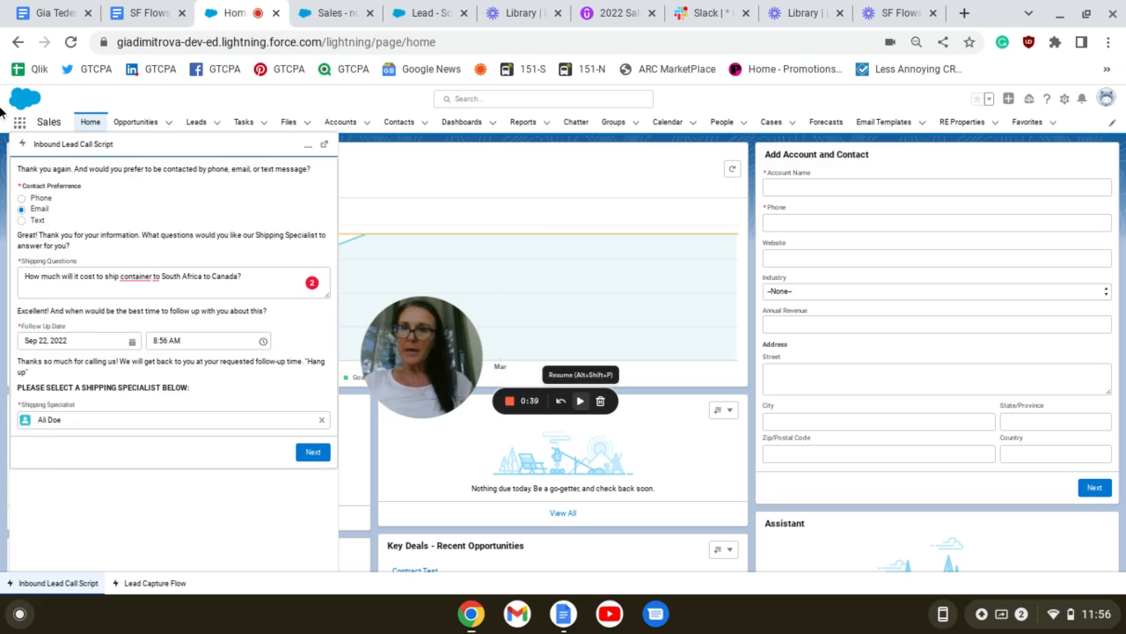
click(580, 400)
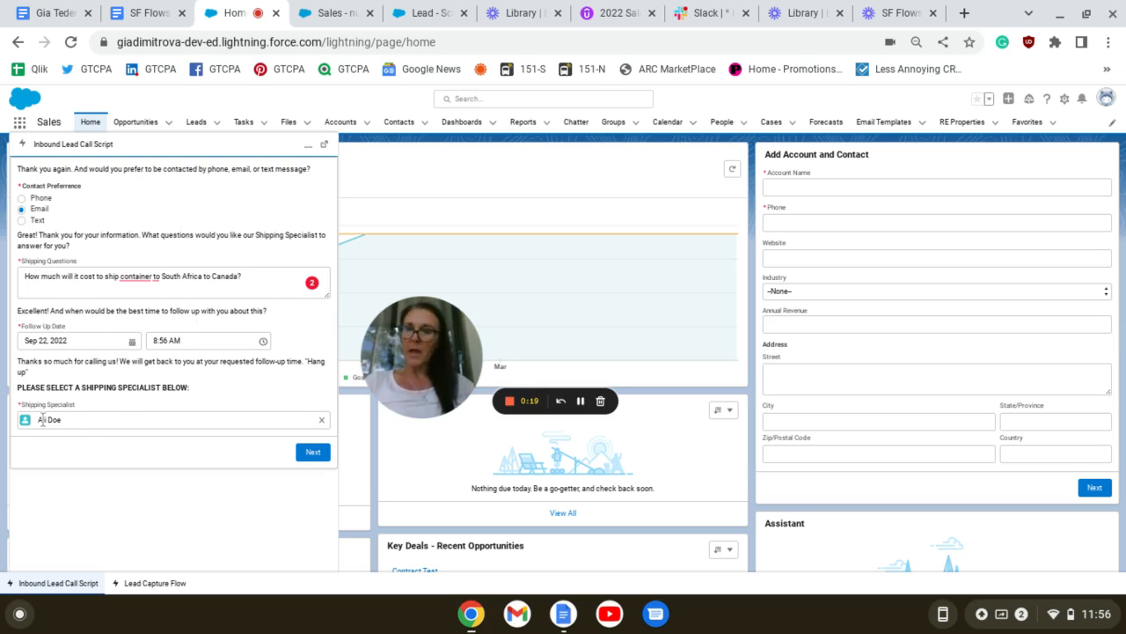
click(313, 452)
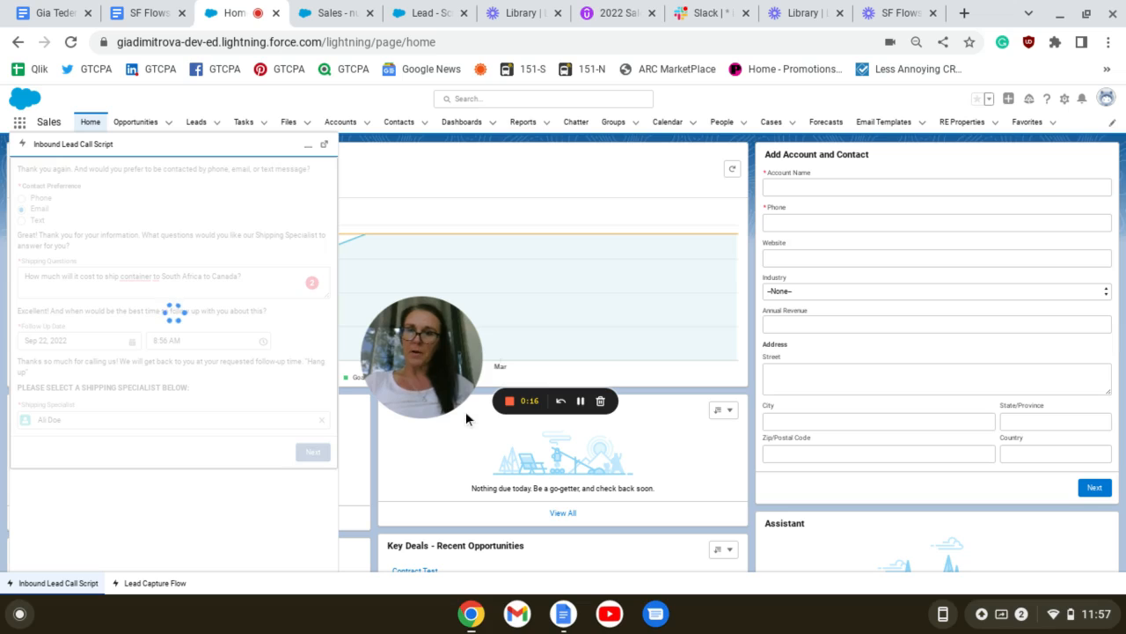
click(580, 401)
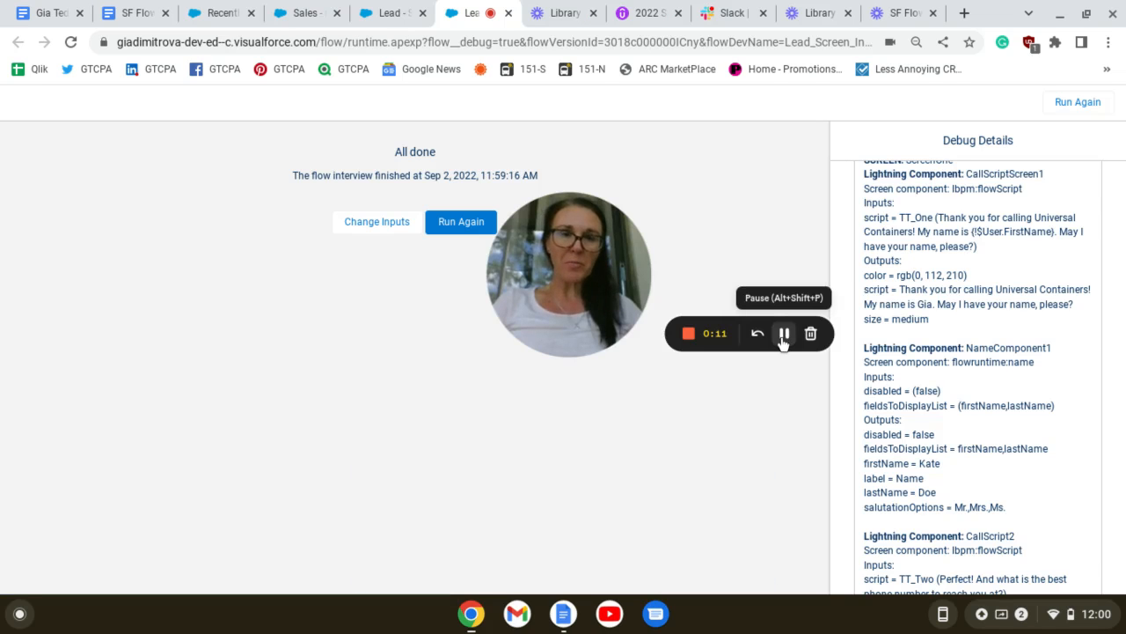